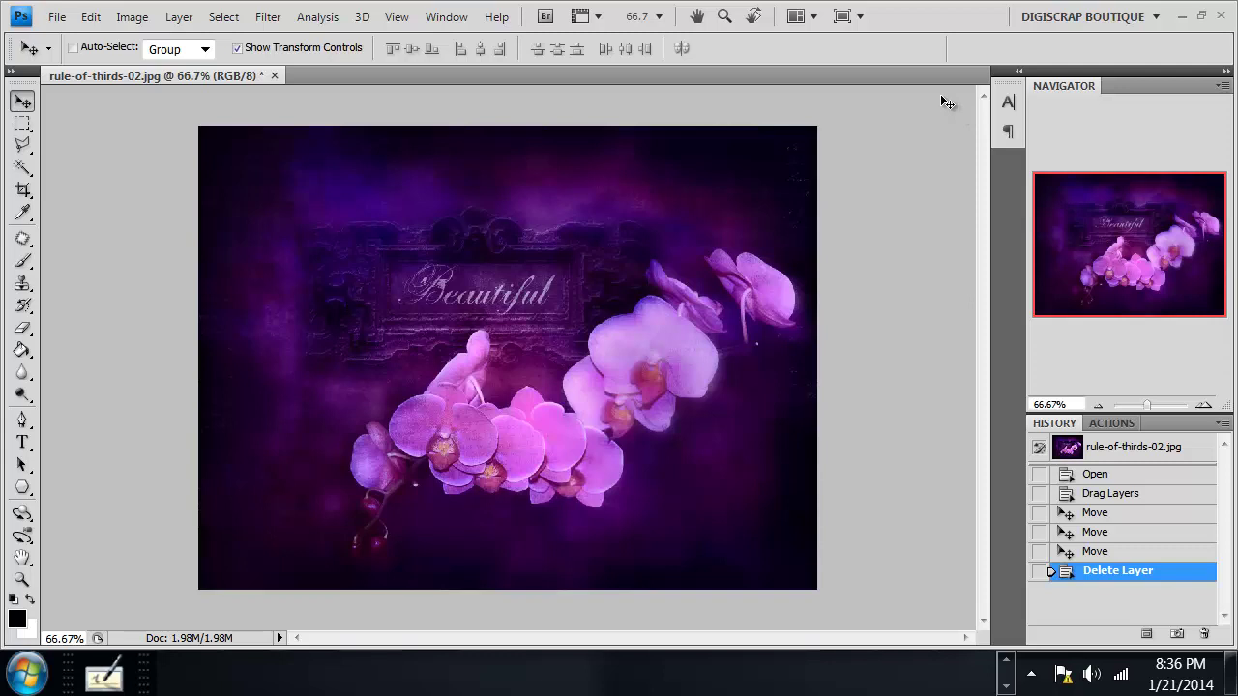
Turn on the grid overlay over the orchid image from the View > Show menu
click(396, 16)
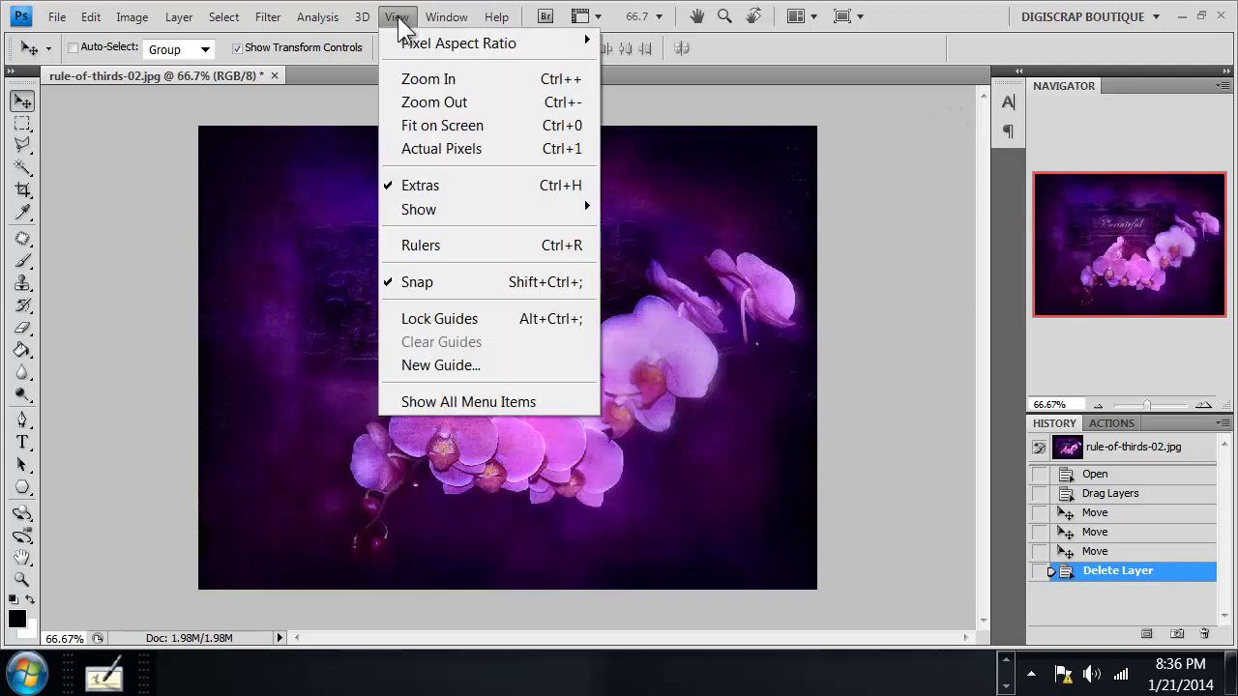
mouse_move(437, 213)
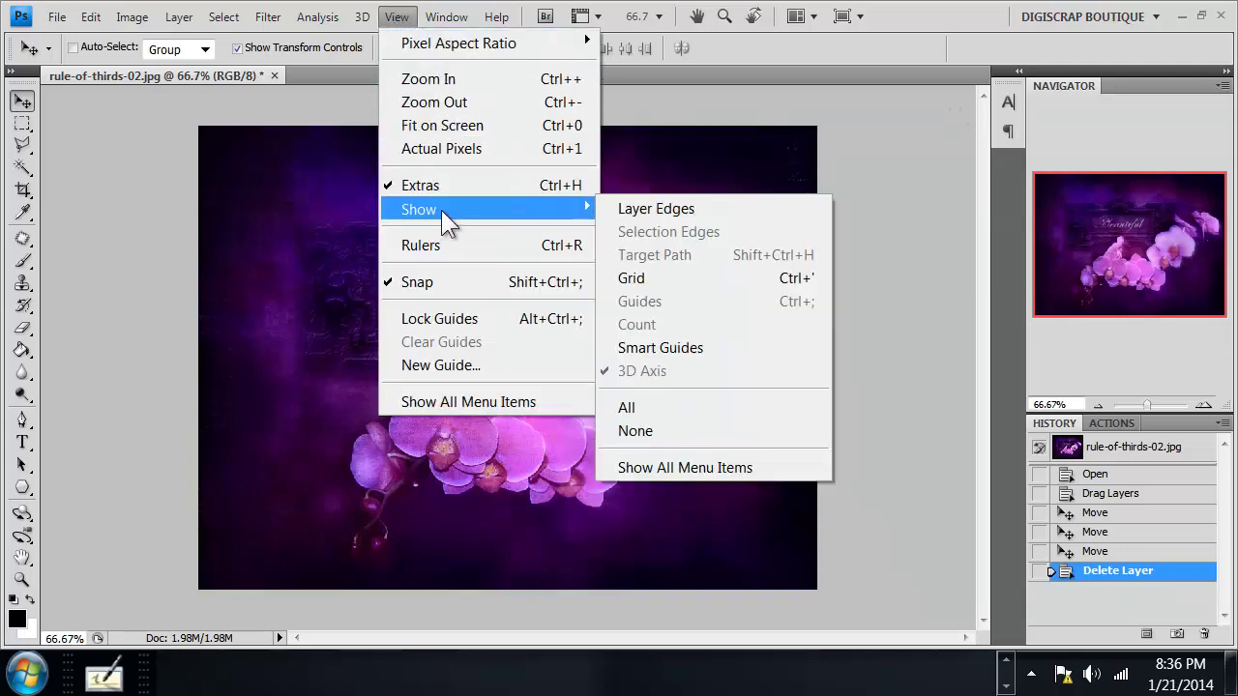
click(680, 277)
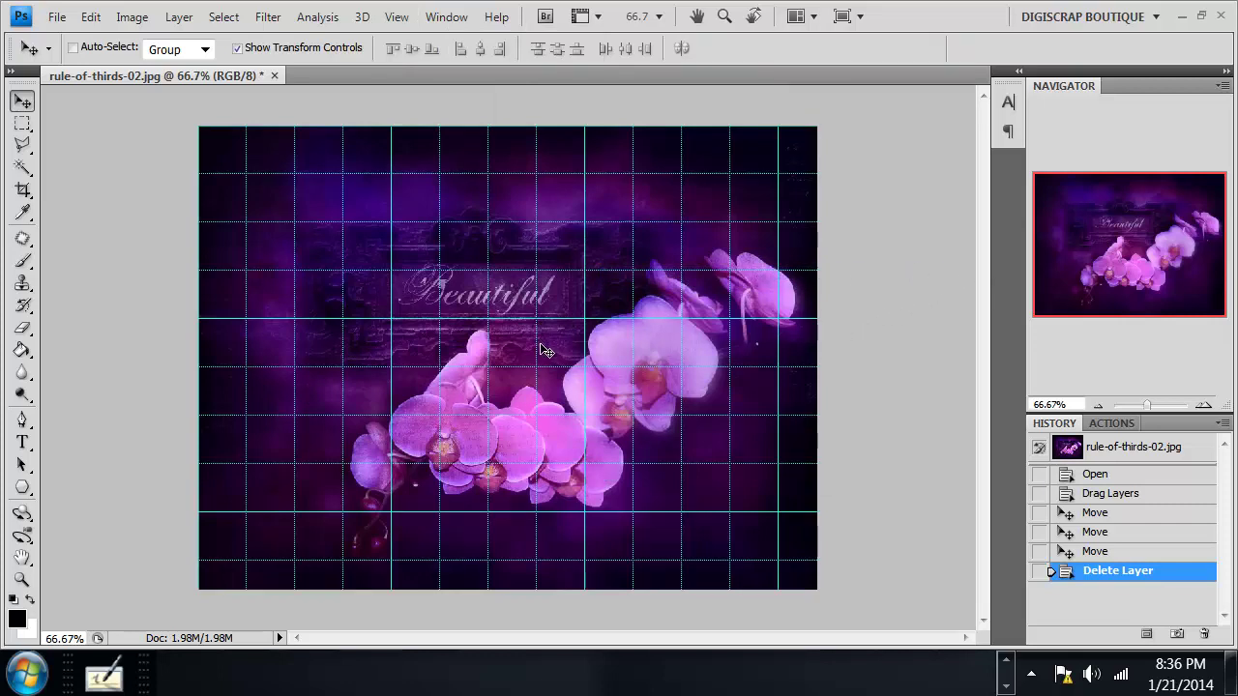
Zoom to 100% and 200% with the Navigator to inspect the grid, then return to 100%
click(1205, 406)
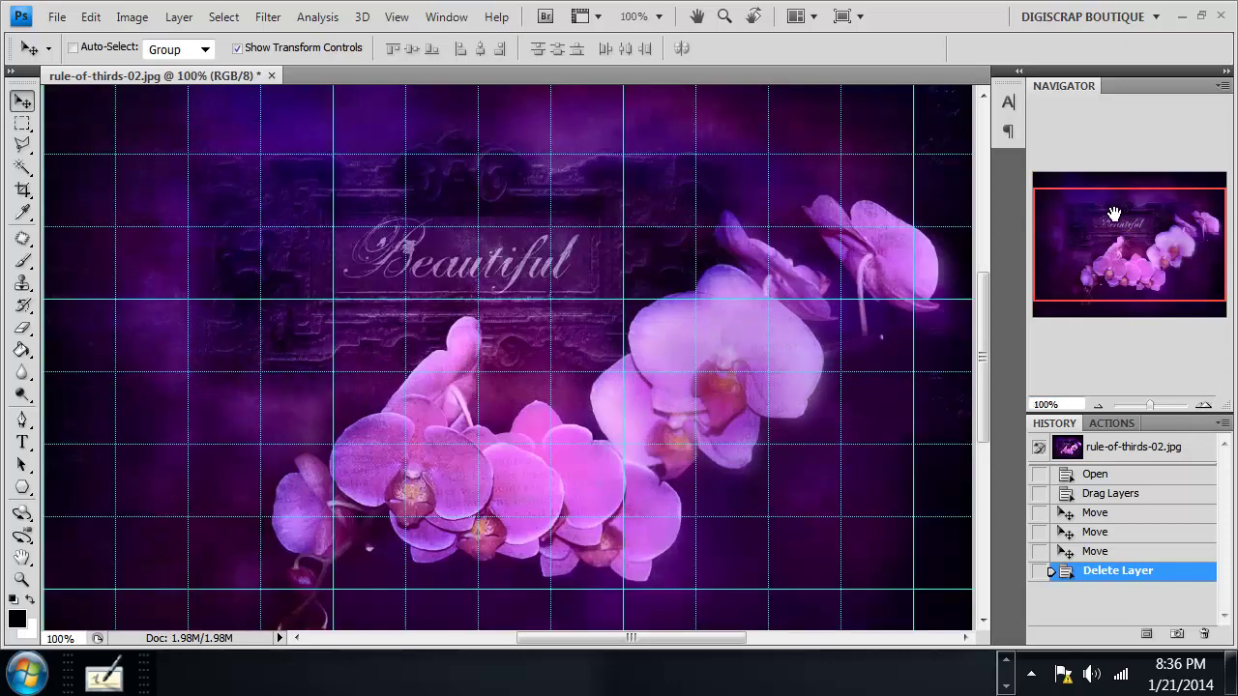
drag(1117, 222, 1127, 267)
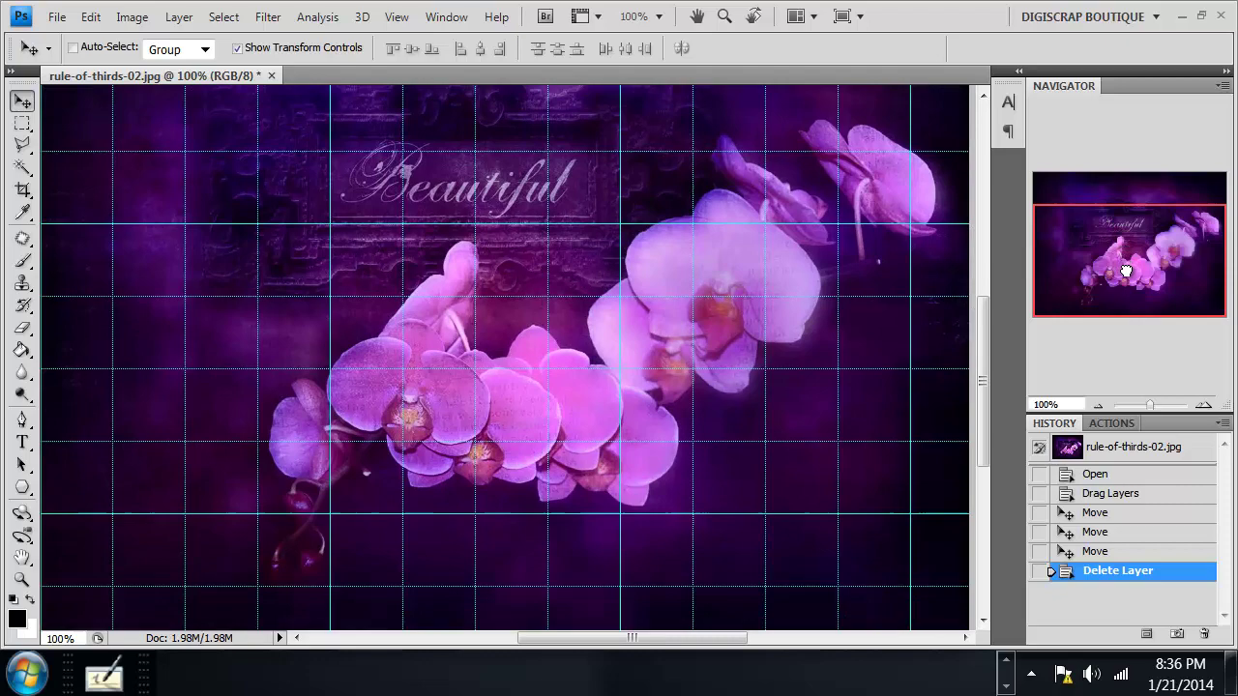
click(1204, 407)
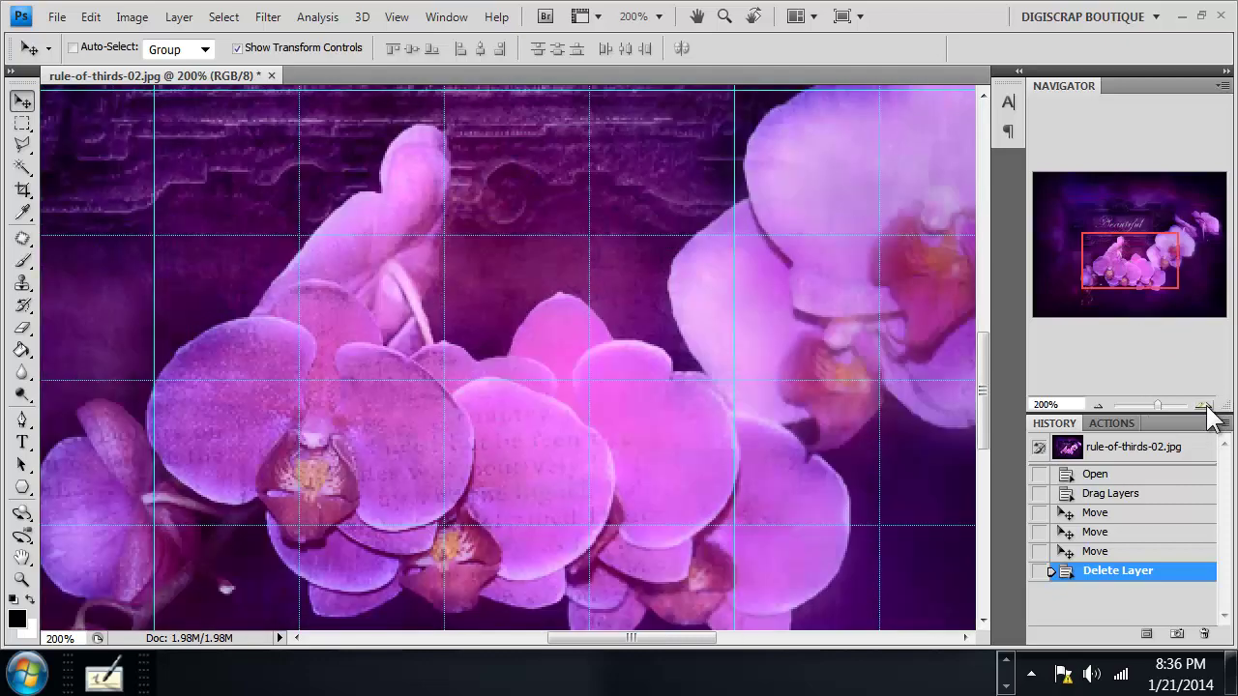
click(1098, 406)
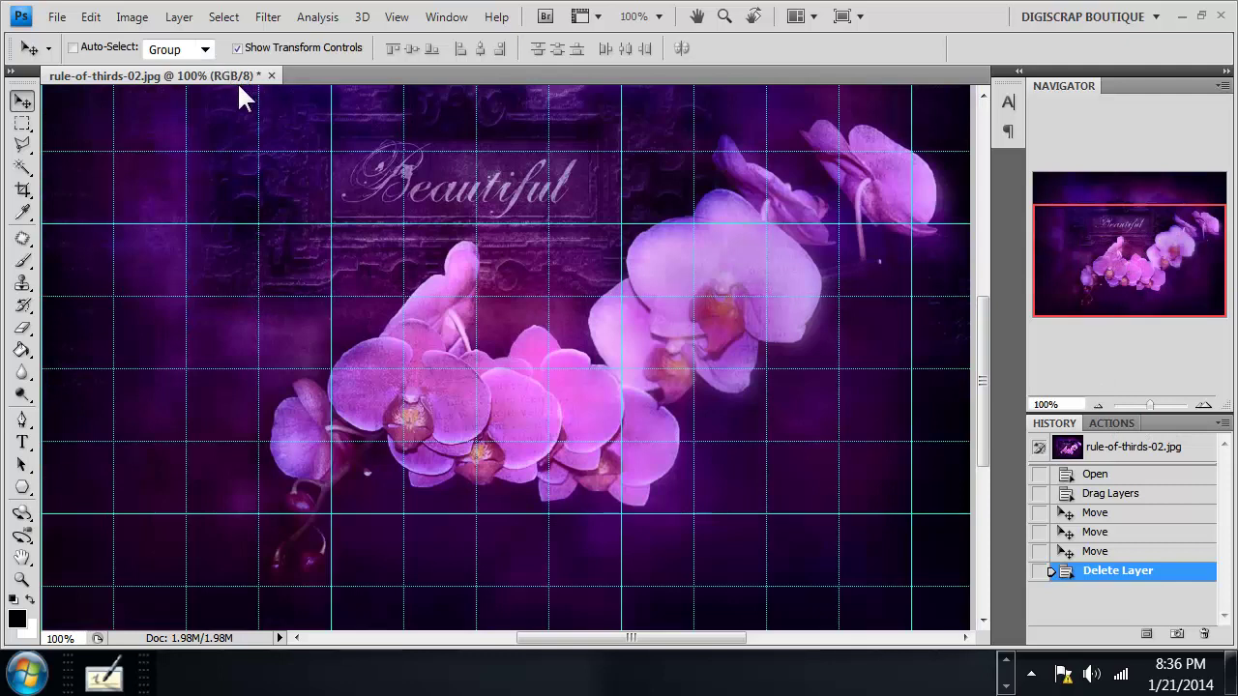
drag(1128, 259, 1113, 201)
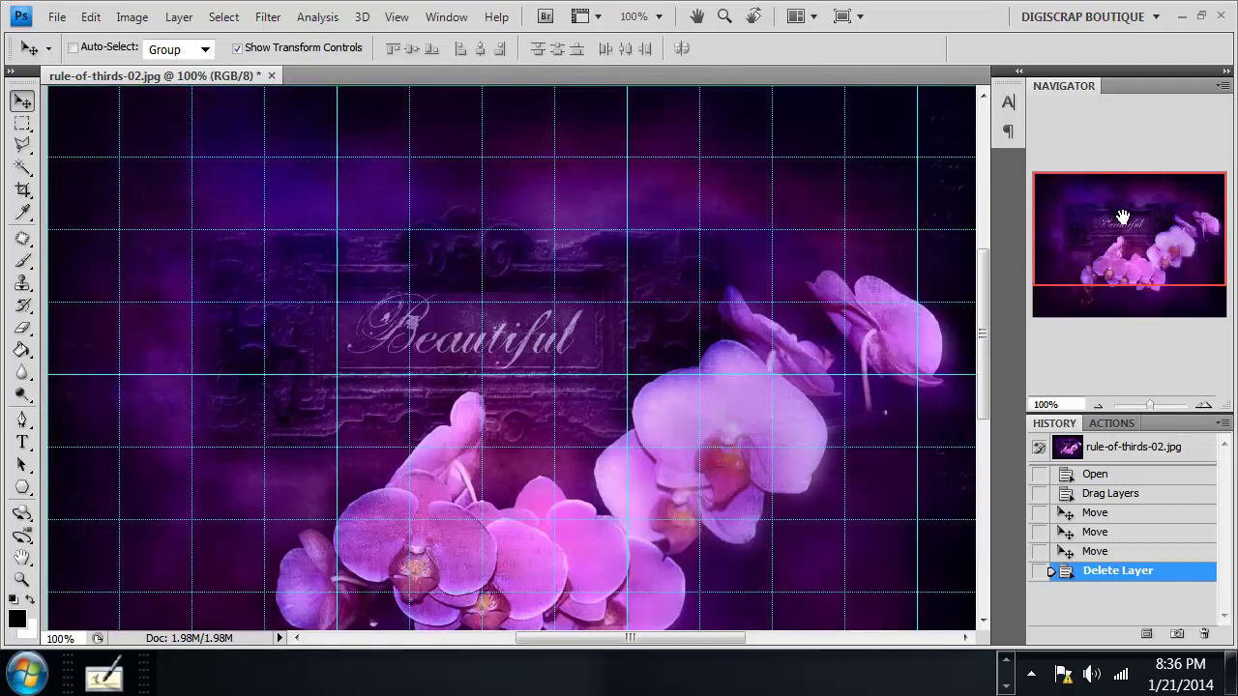
Fit the whole image in the window and open the Guides, Grid & Slices preferences
click(1098, 405)
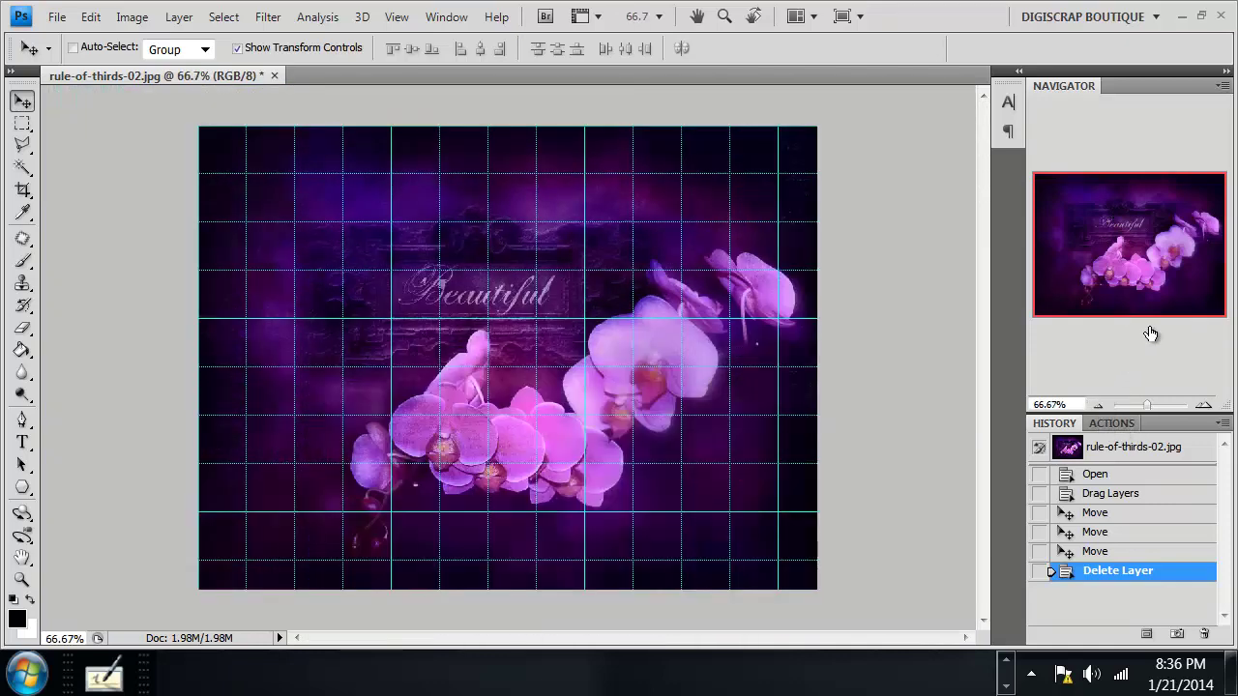
click(92, 17)
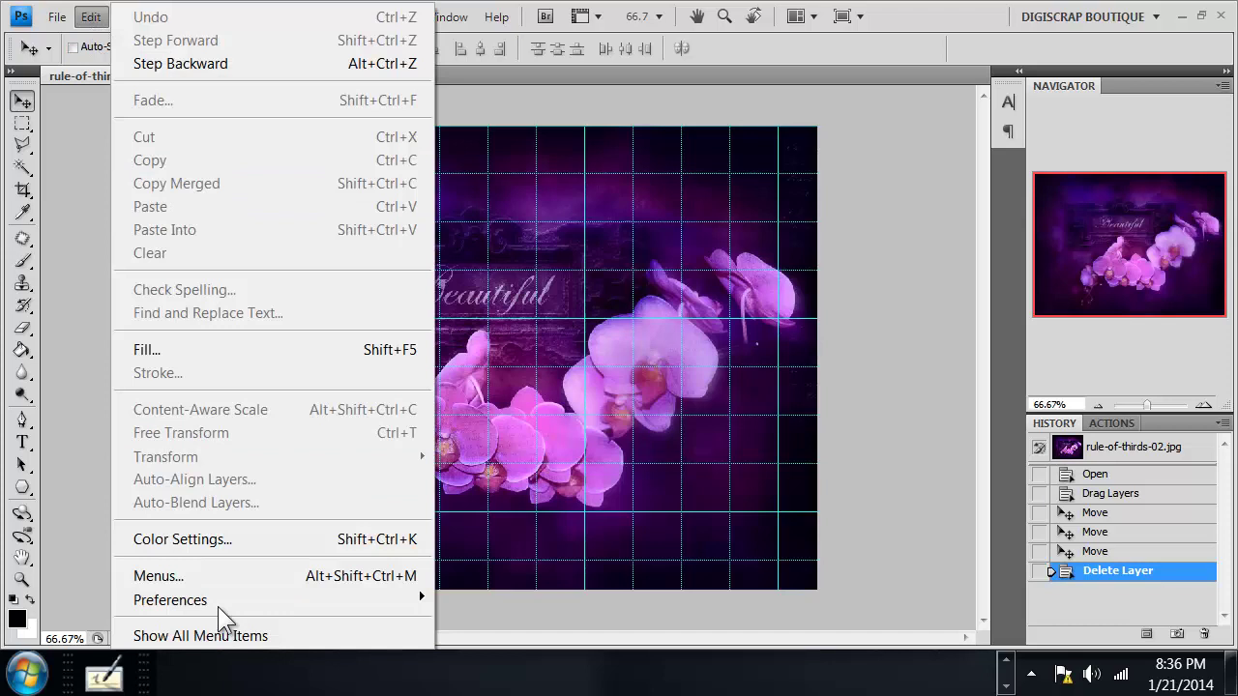
mouse_move(219, 600)
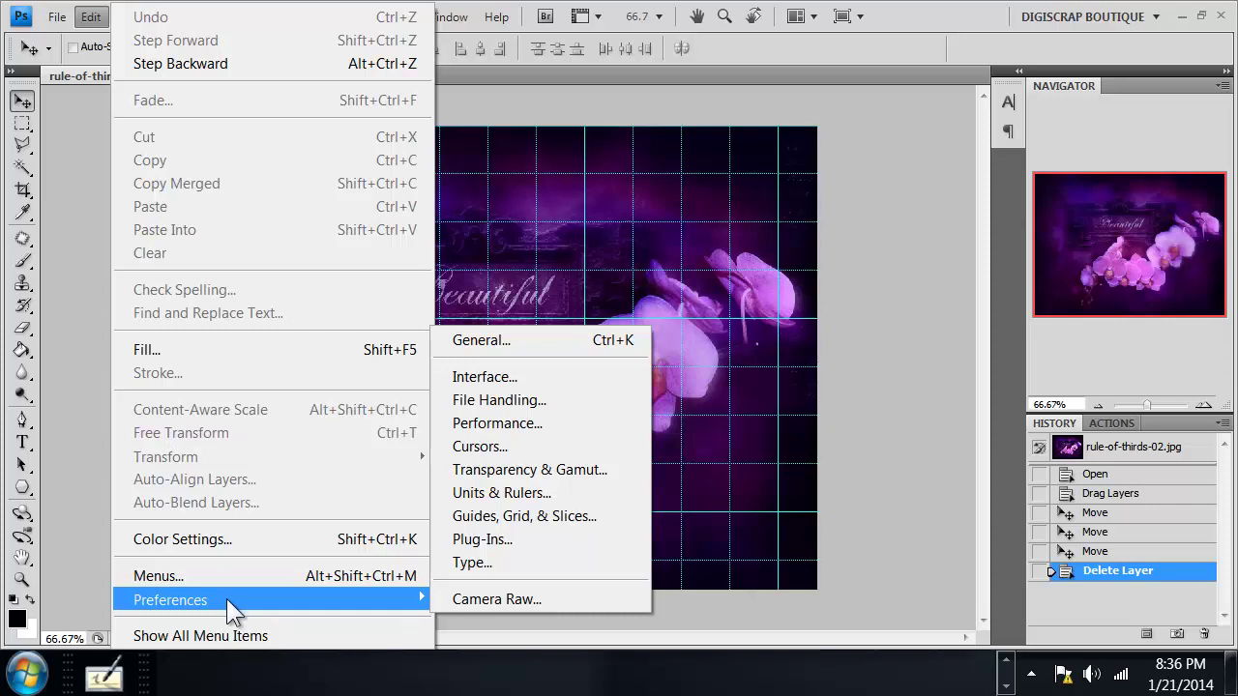
click(524, 518)
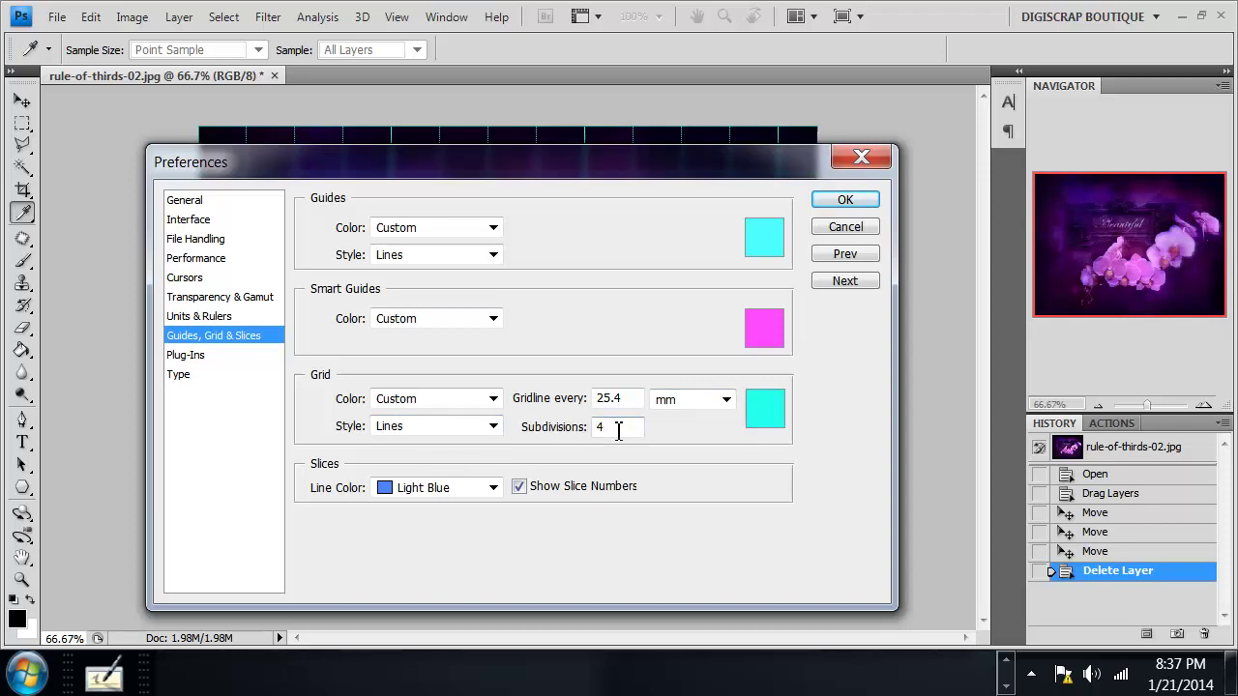
Change the grid colour from cyan to light grey (c8c8c8) in the color picker
click(773, 413)
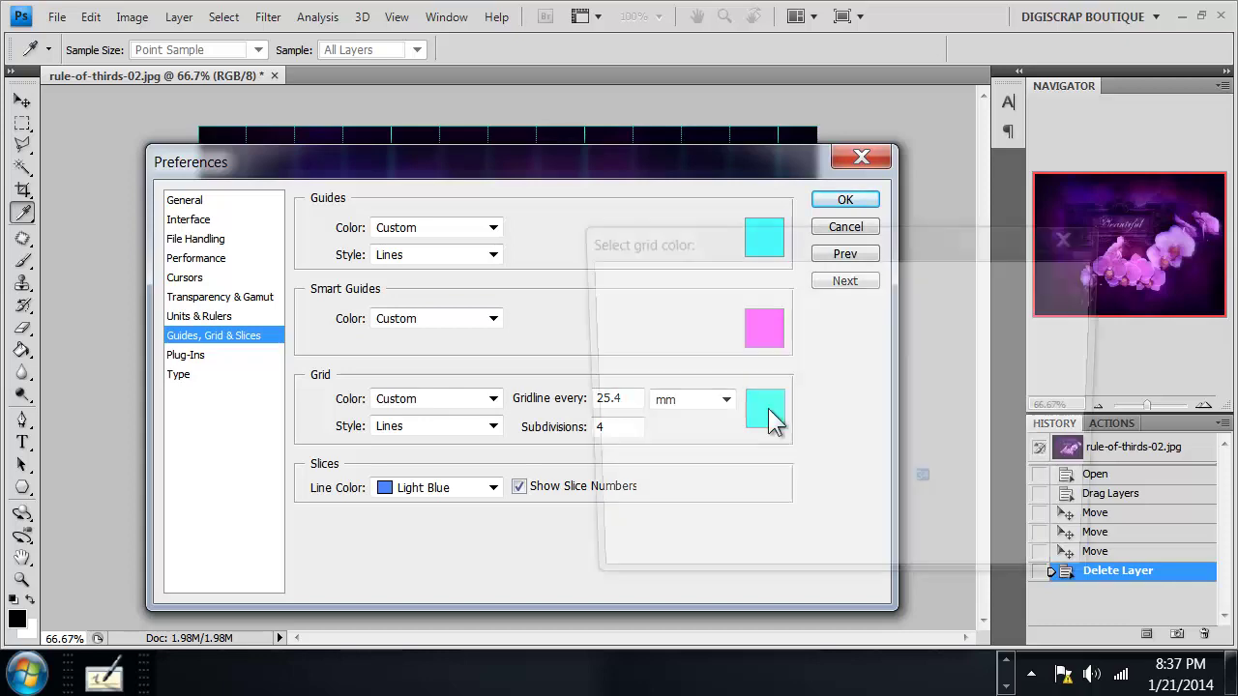
click(768, 406)
drag(595, 353, 579, 340)
click(1064, 281)
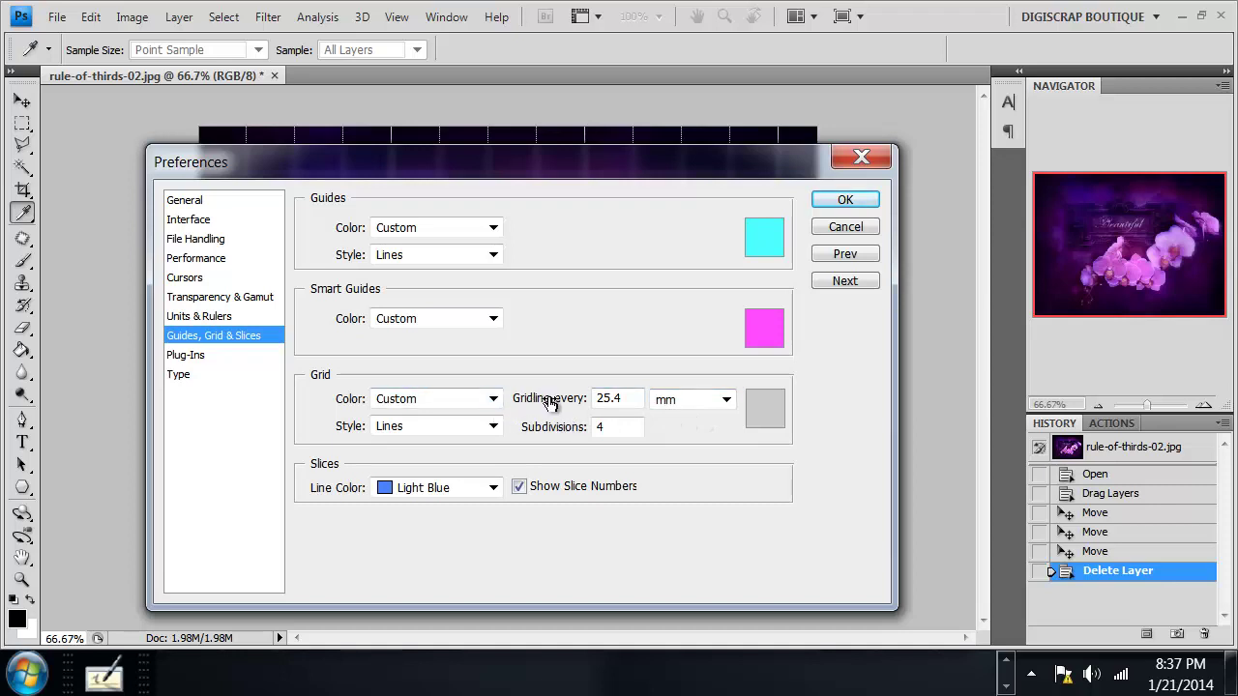
Set the grid to one gridline every 100 percent
click(727, 399)
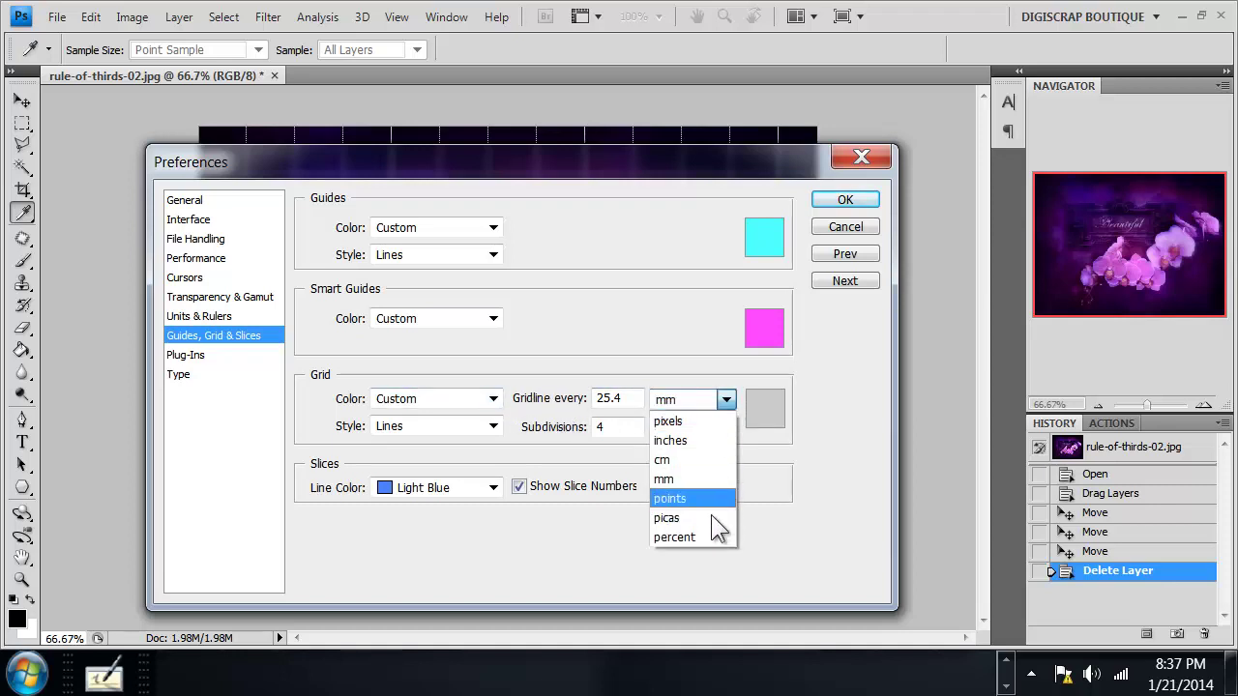
click(710, 538)
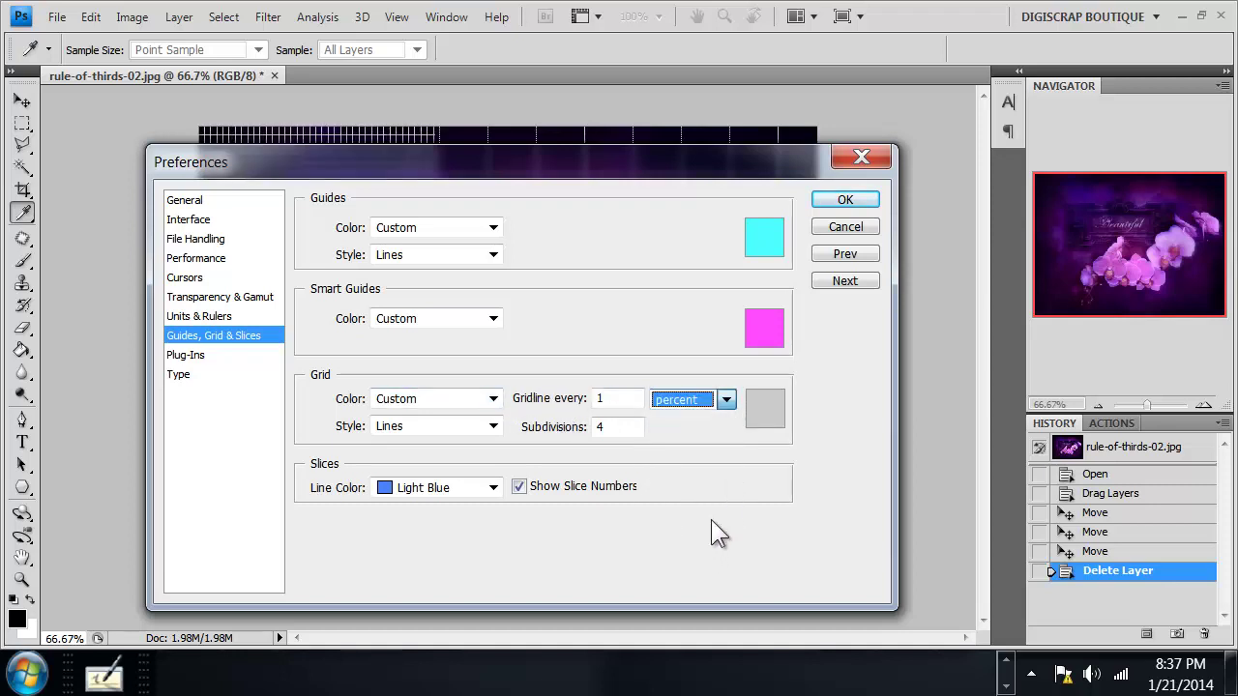
click(620, 399)
drag(677, 155, 661, 460)
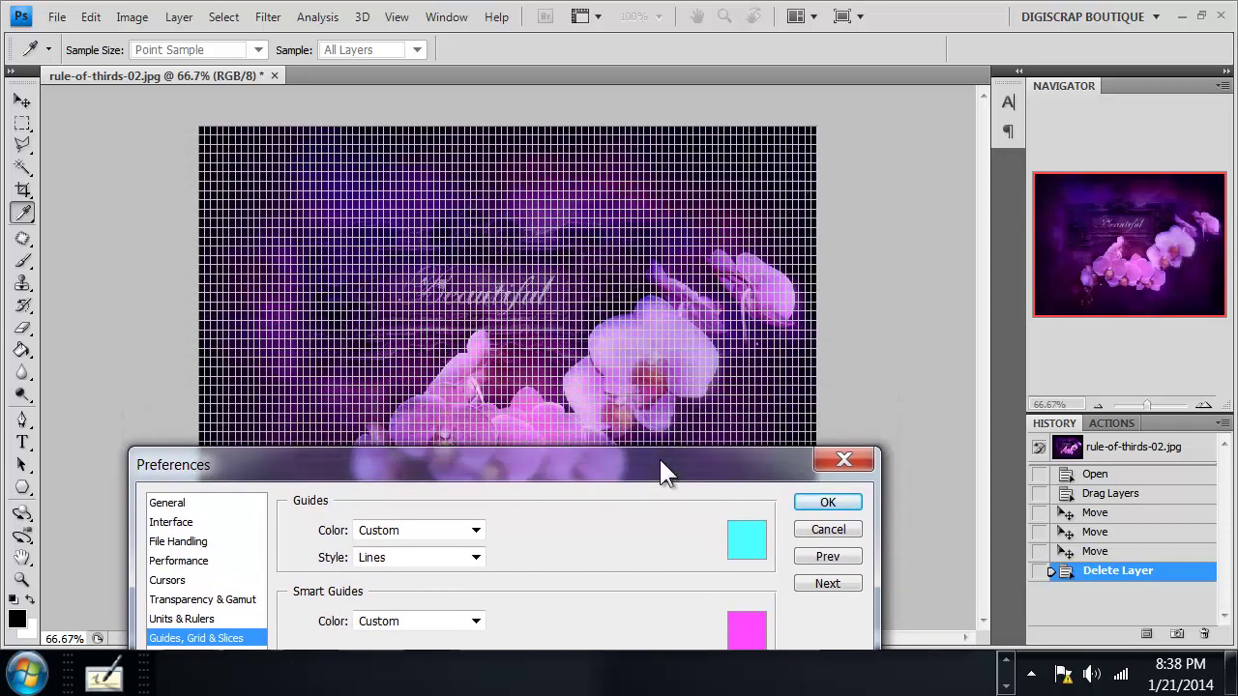
drag(660, 459, 681, 211)
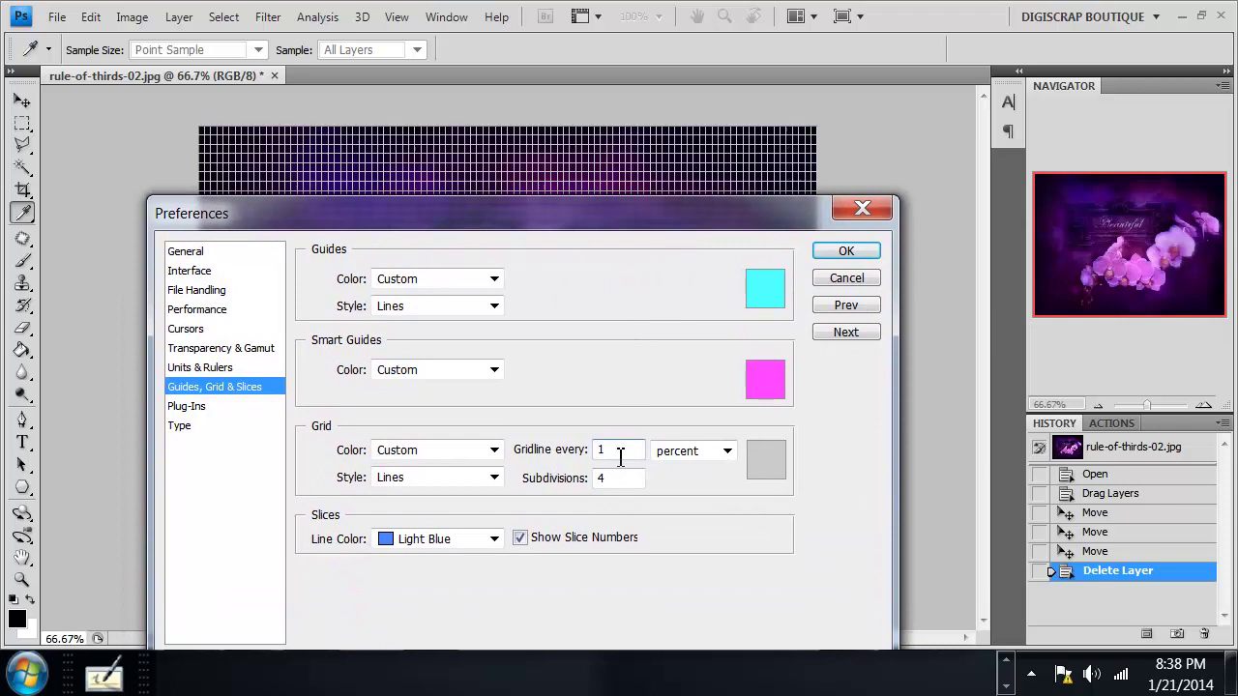
drag(732, 229, 729, 153)
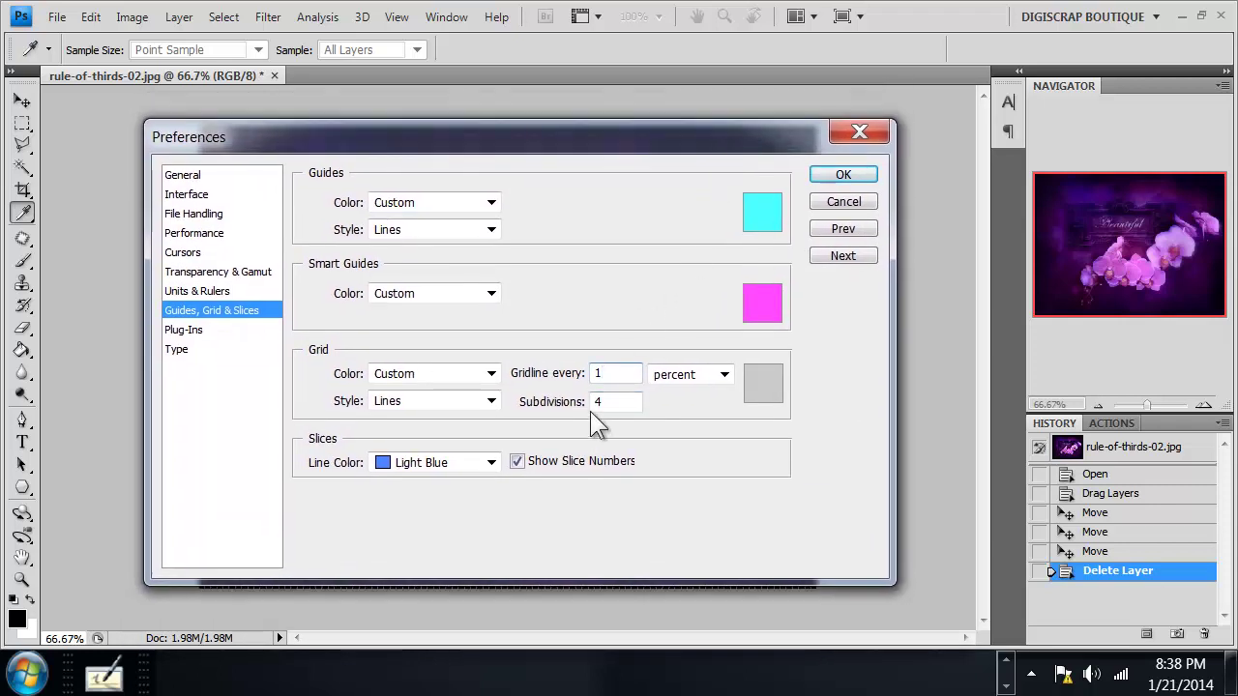
text(00)
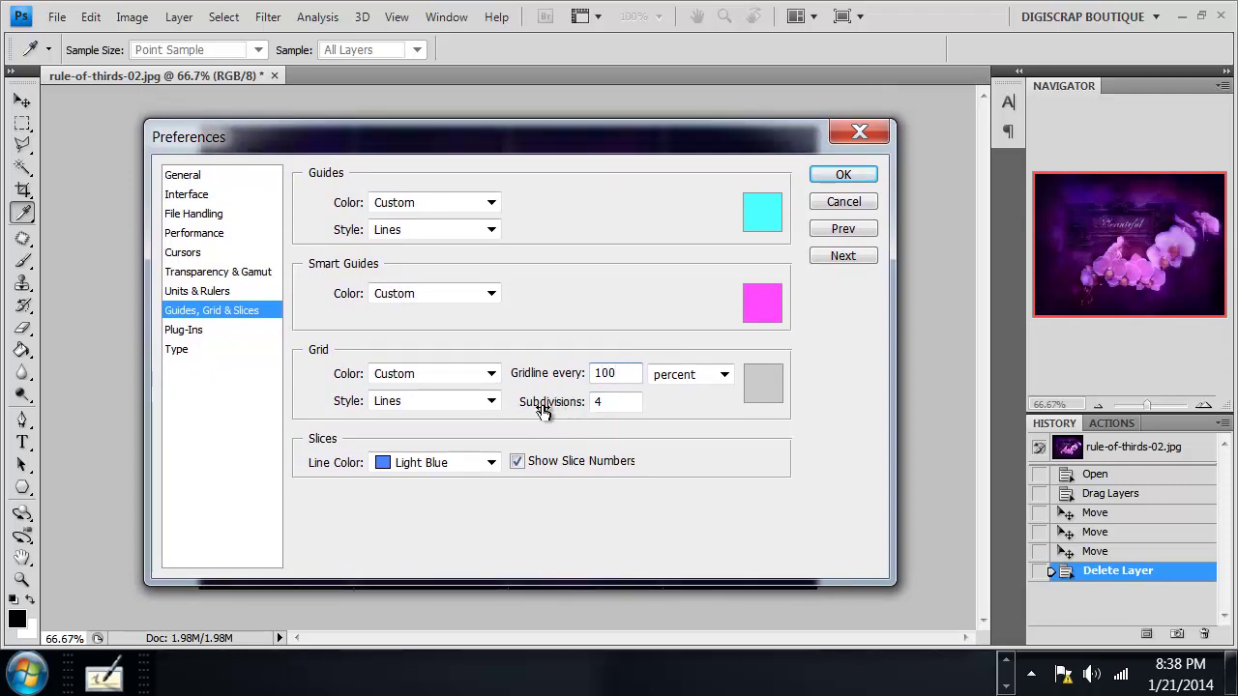
Keep the grid style as Lines and set Subdivisions to 3
click(491, 401)
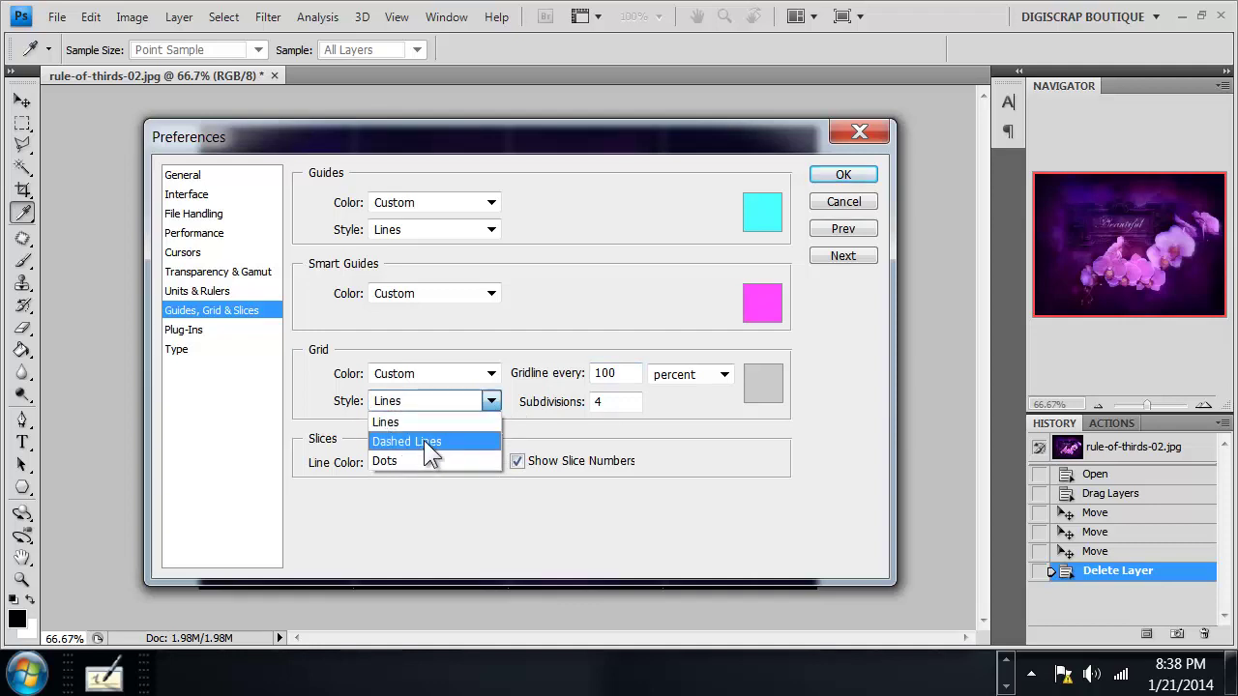
click(527, 417)
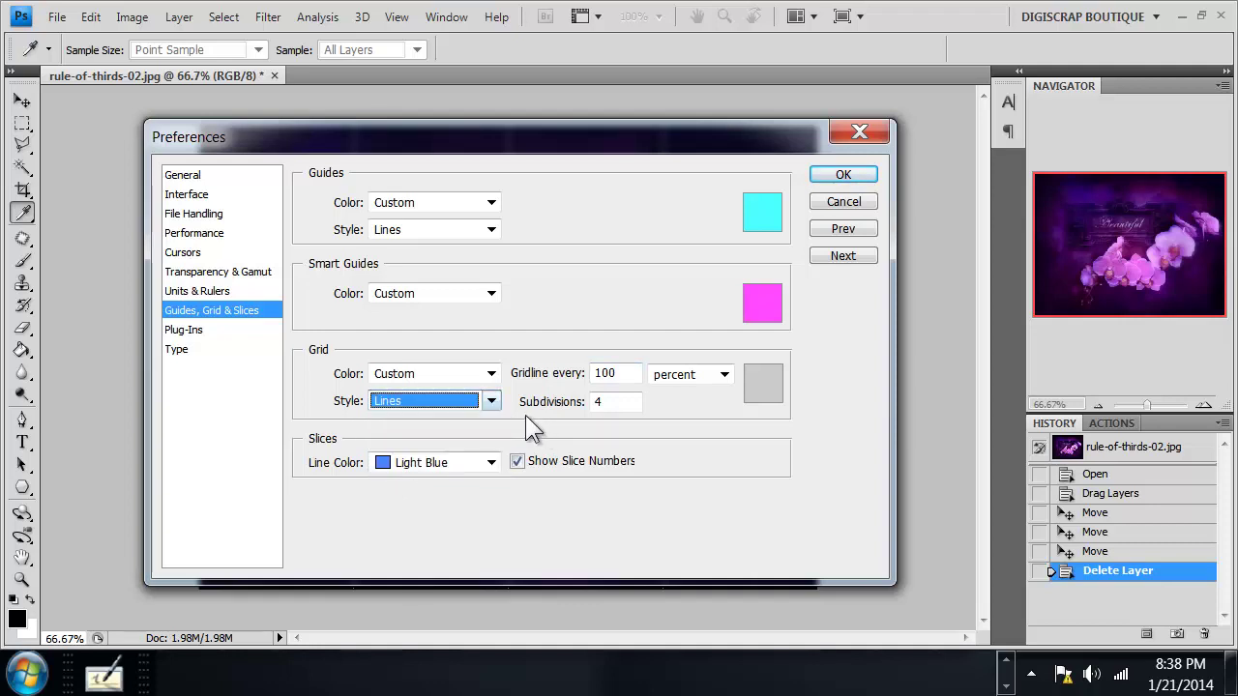
click(616, 401)
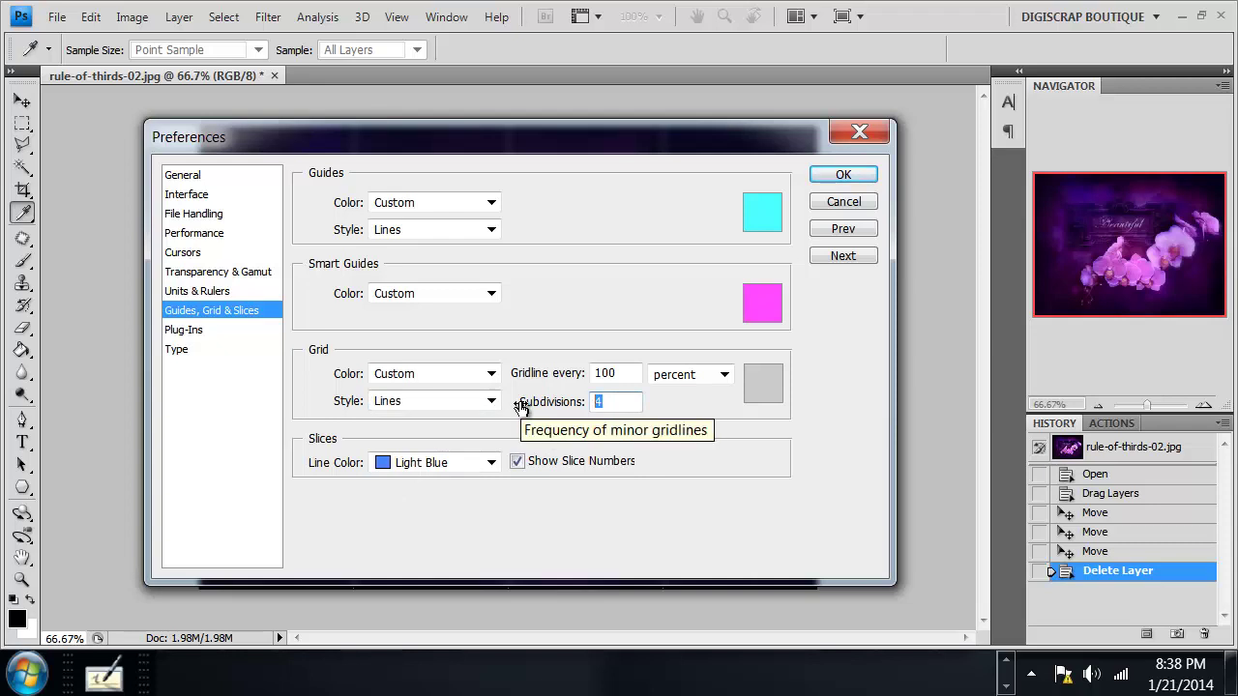
text(3)
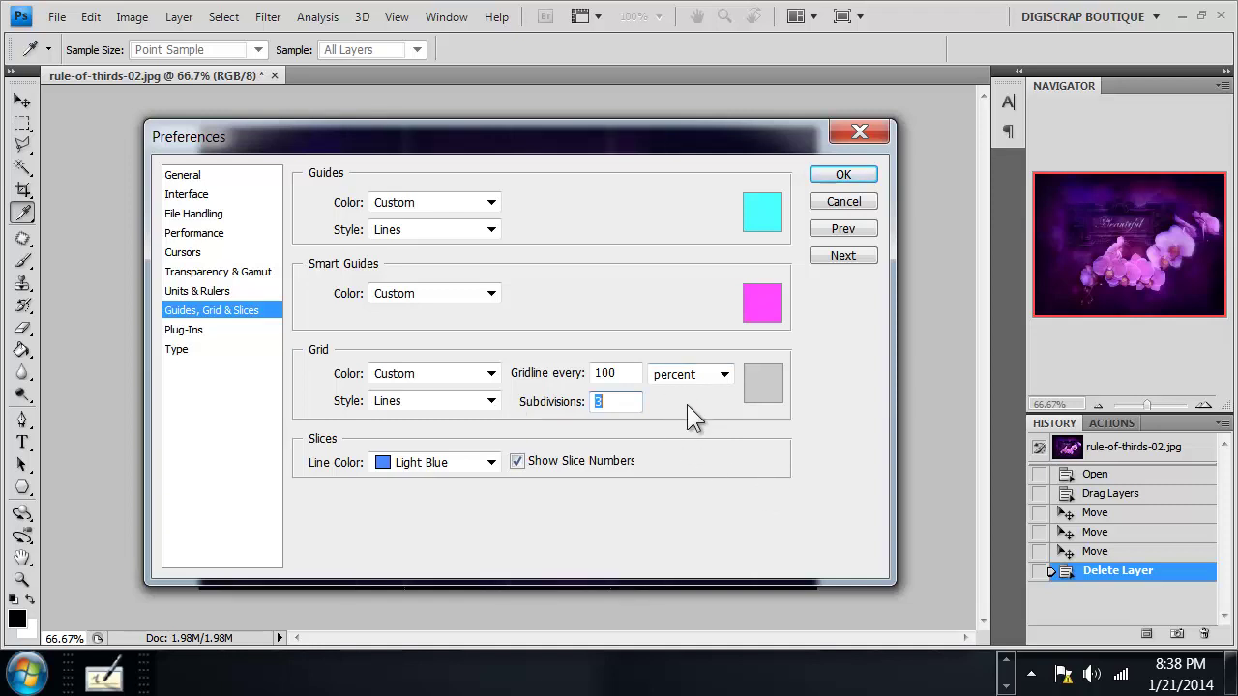
Apply the preferences and check the rule-of-thirds grid at 100% zoom
click(853, 174)
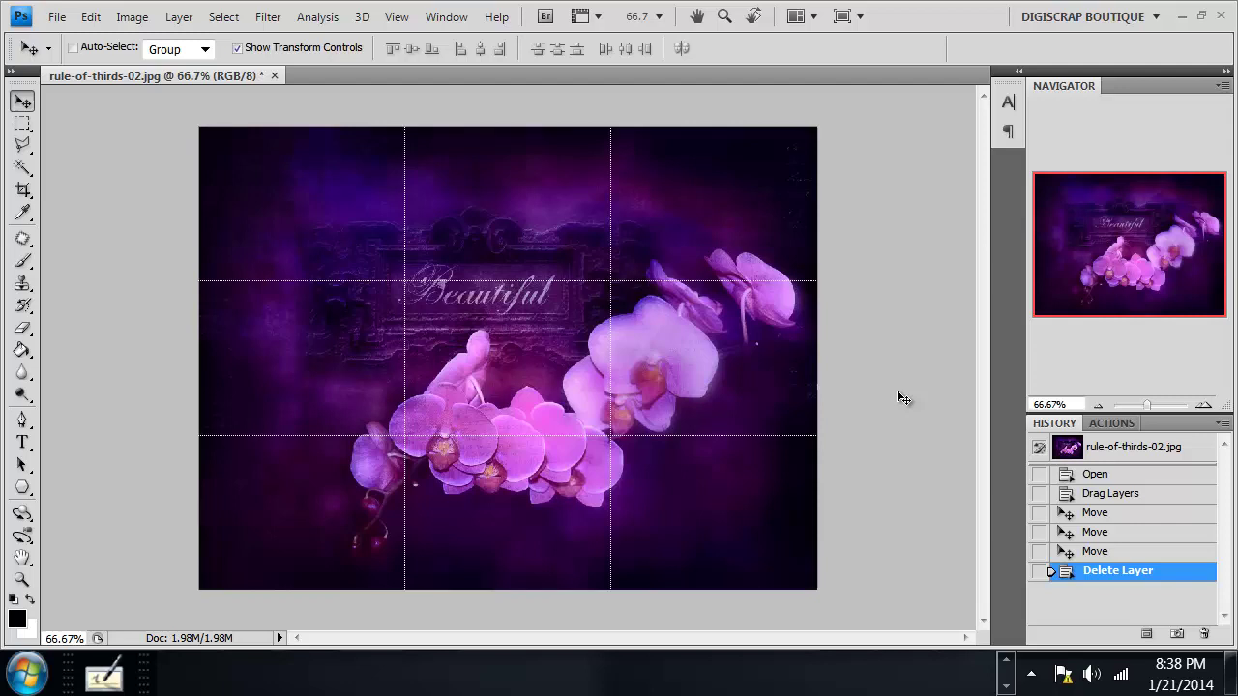
click(1203, 405)
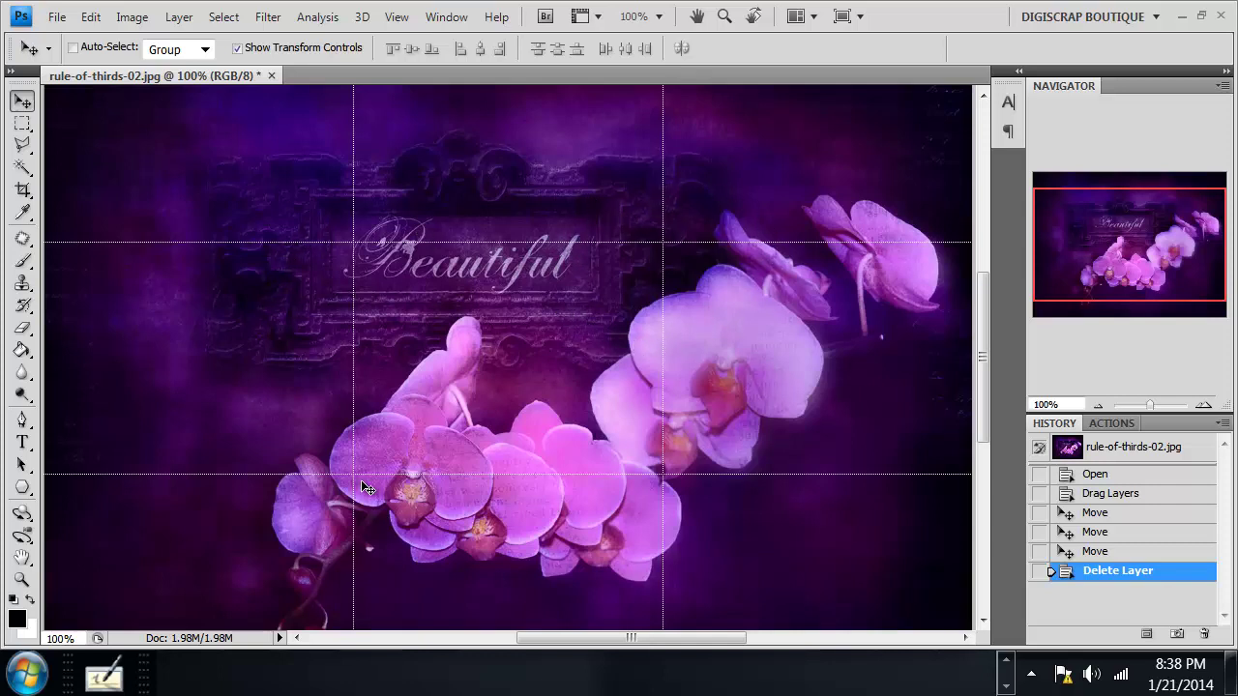
scroll(55, 406, down, 2)
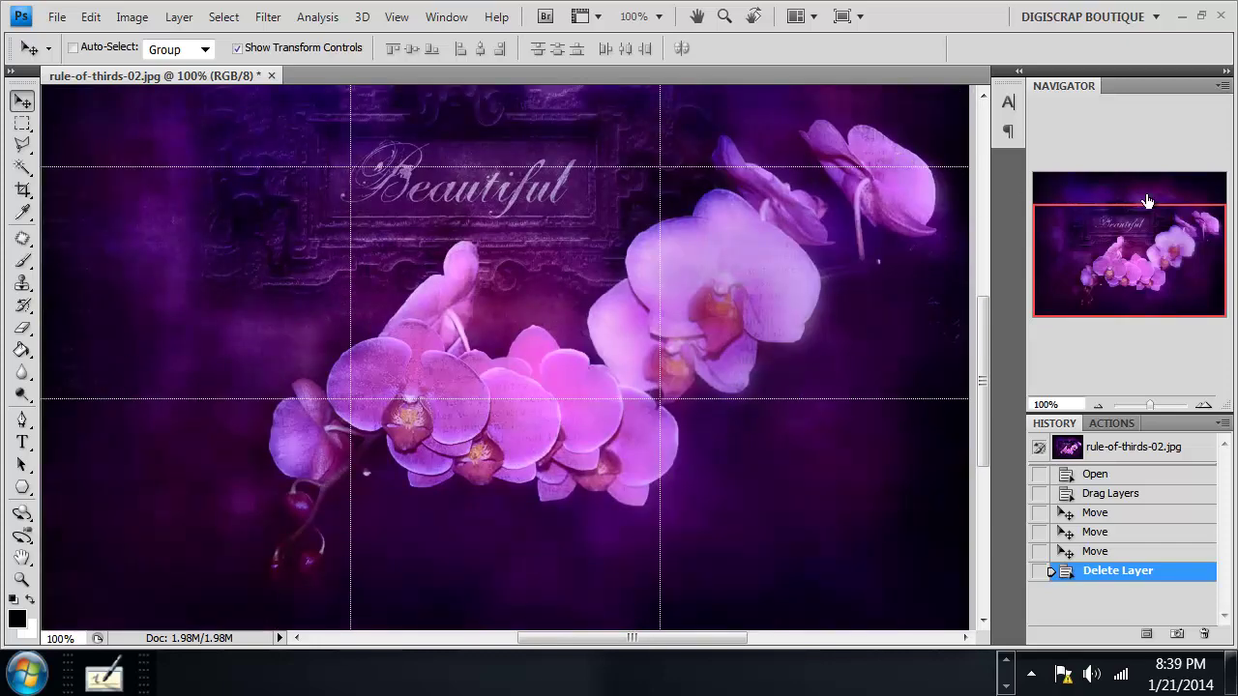
drag(1195, 283, 1178, 257)
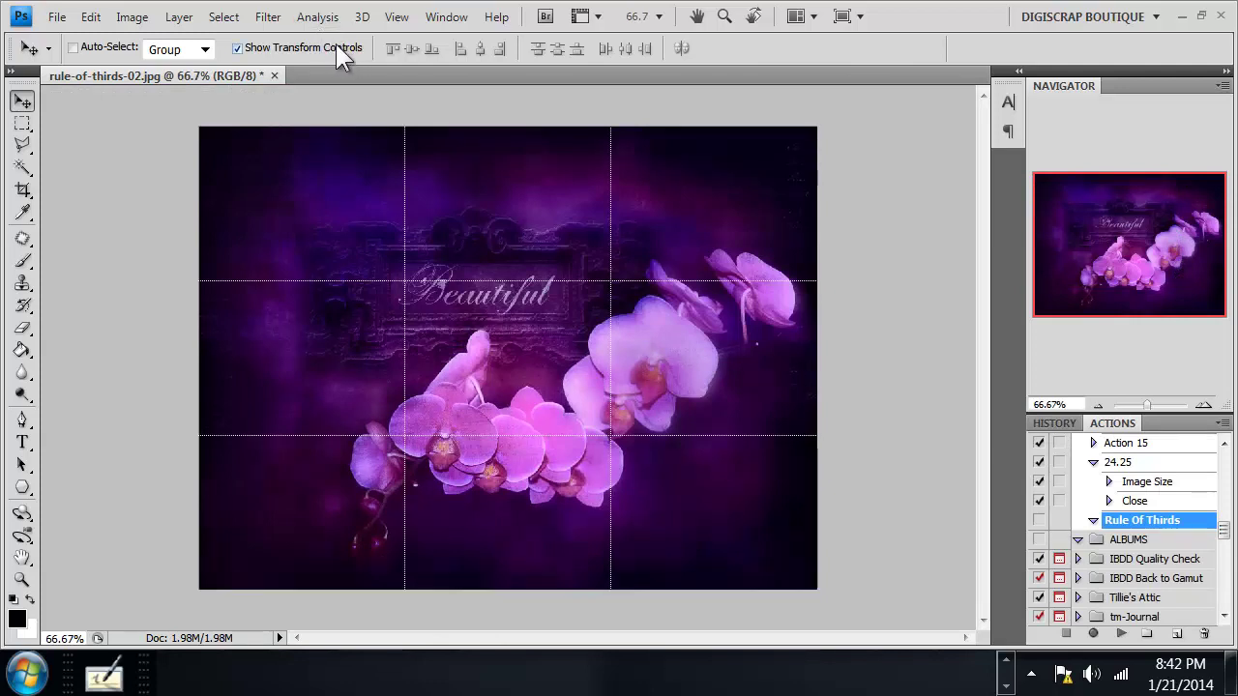
Toggle View > Extras off and back on
click(396, 18)
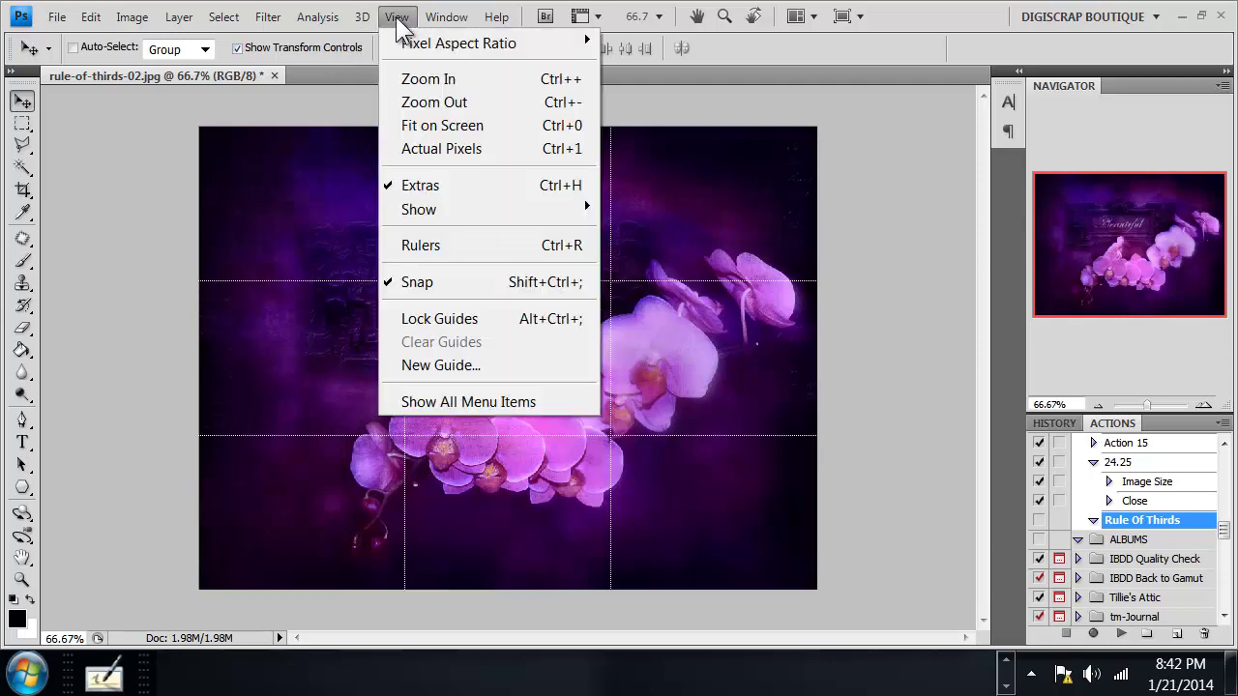
click(441, 185)
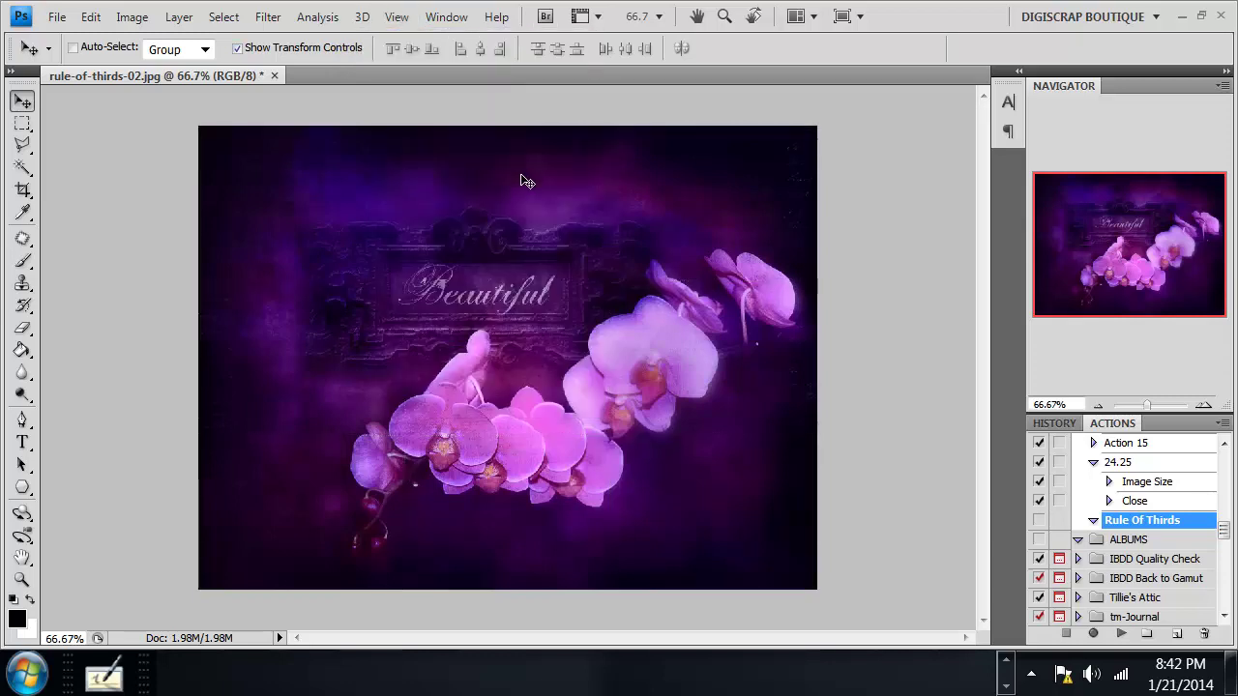
click(396, 20)
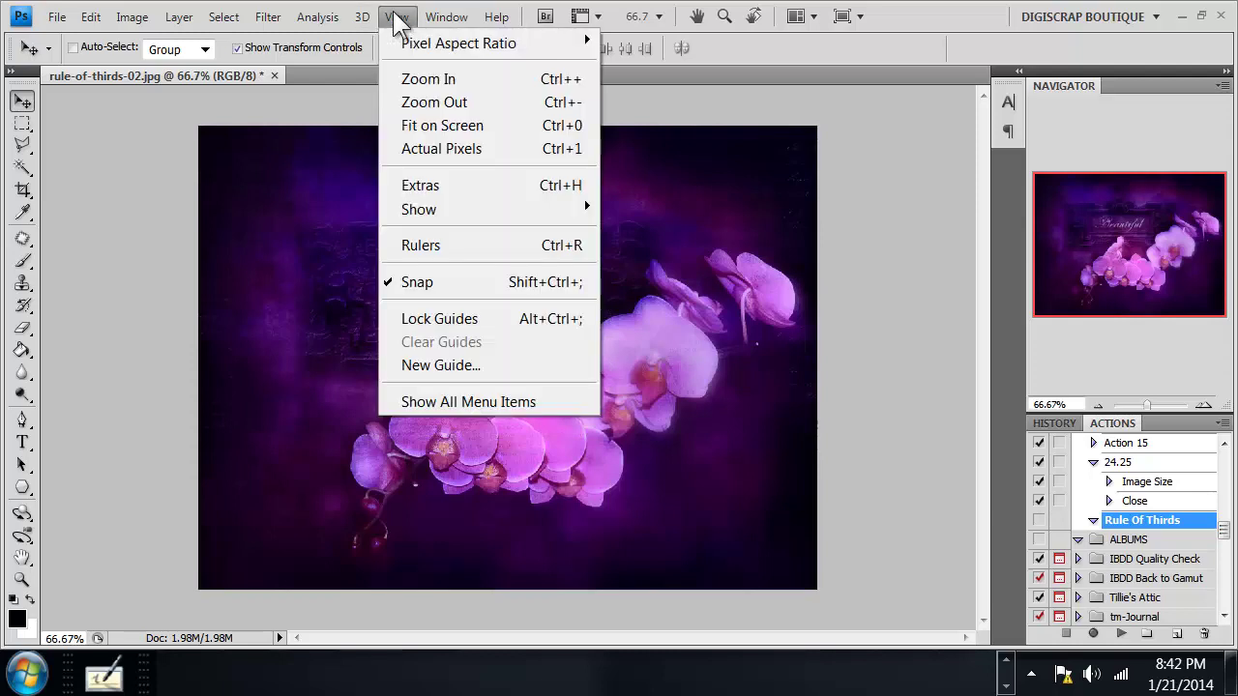
click(469, 185)
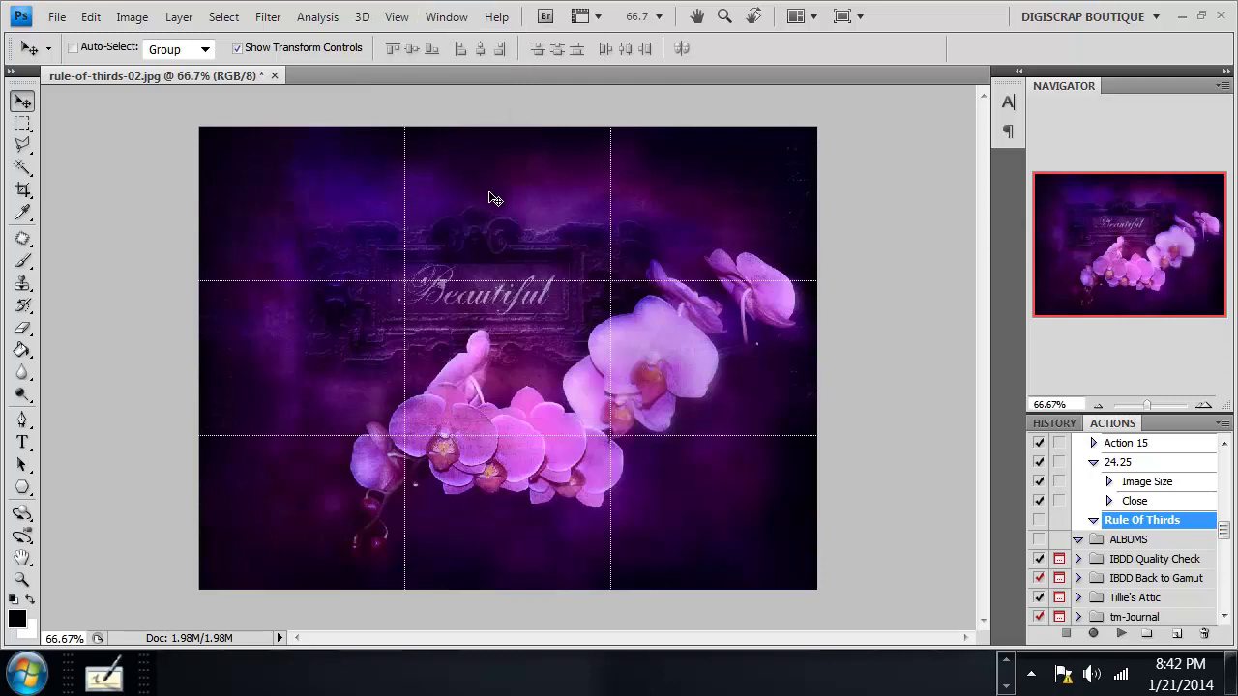
Uncheck the grid under View > Show so the orchid shows without lines
click(396, 20)
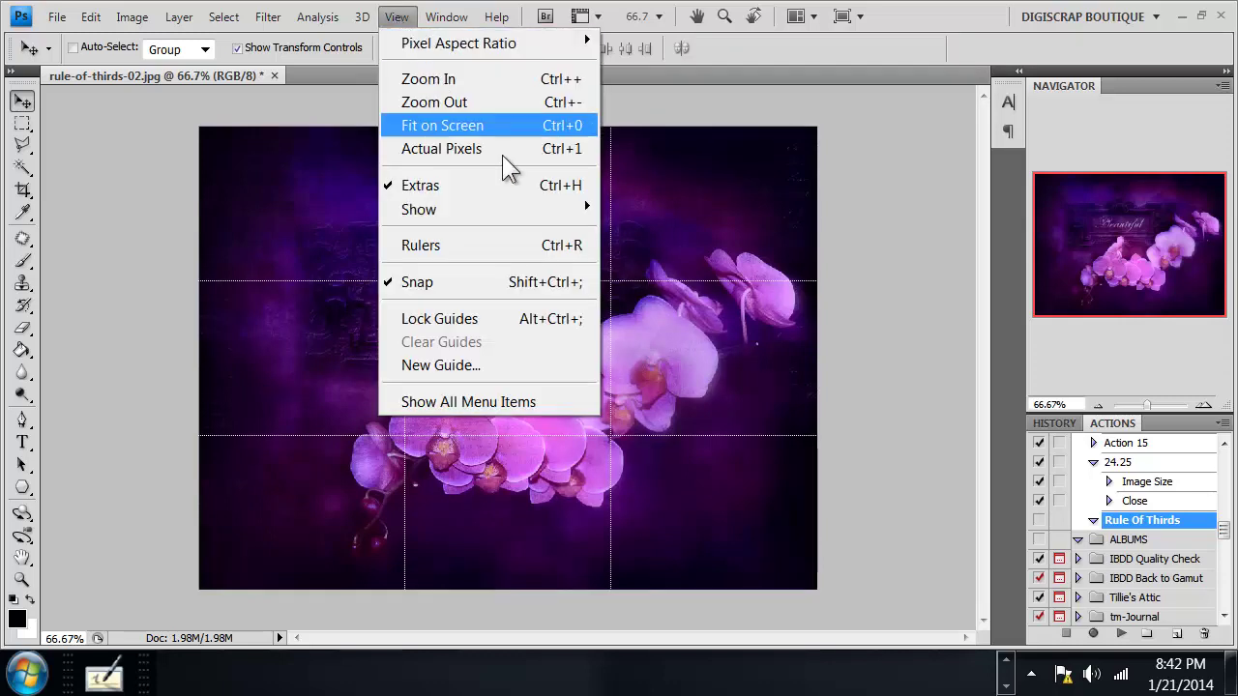
mouse_move(577, 223)
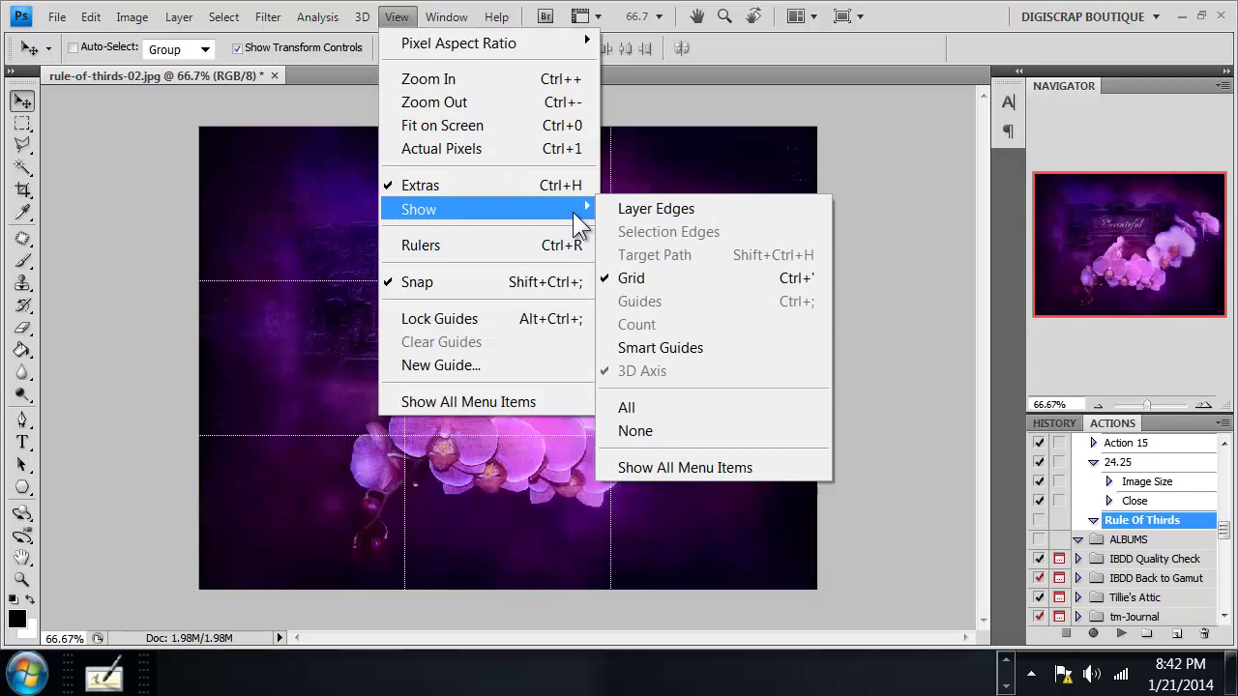
click(633, 278)
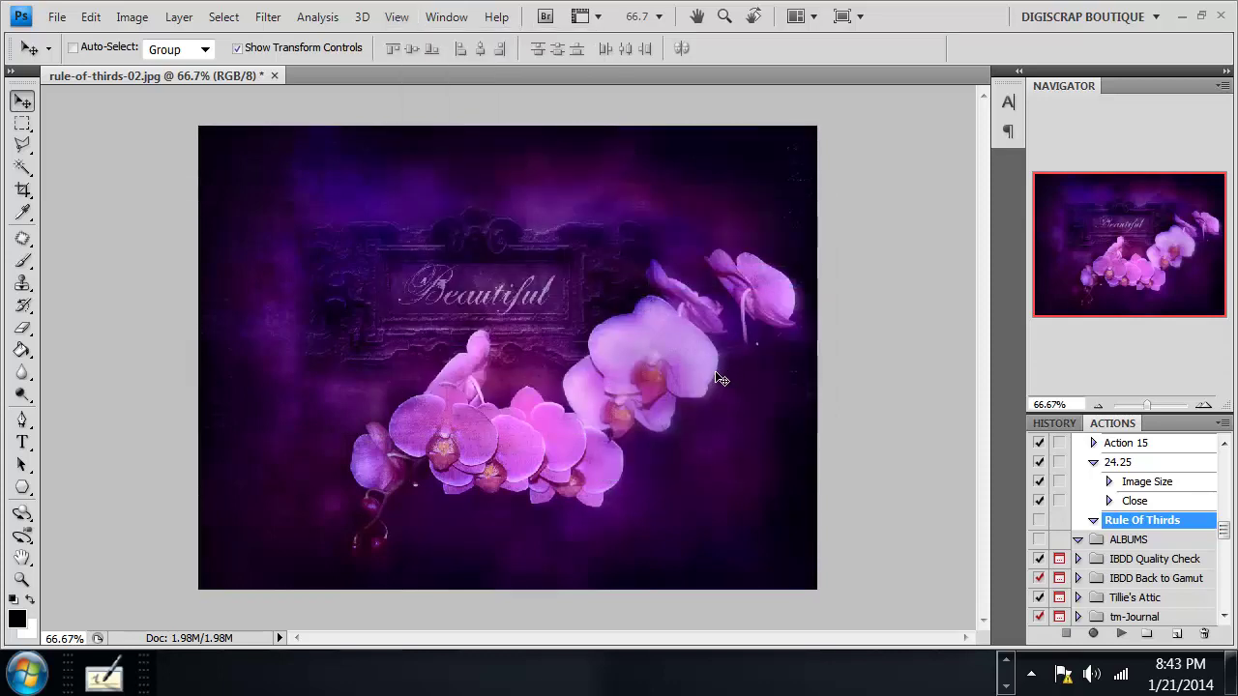